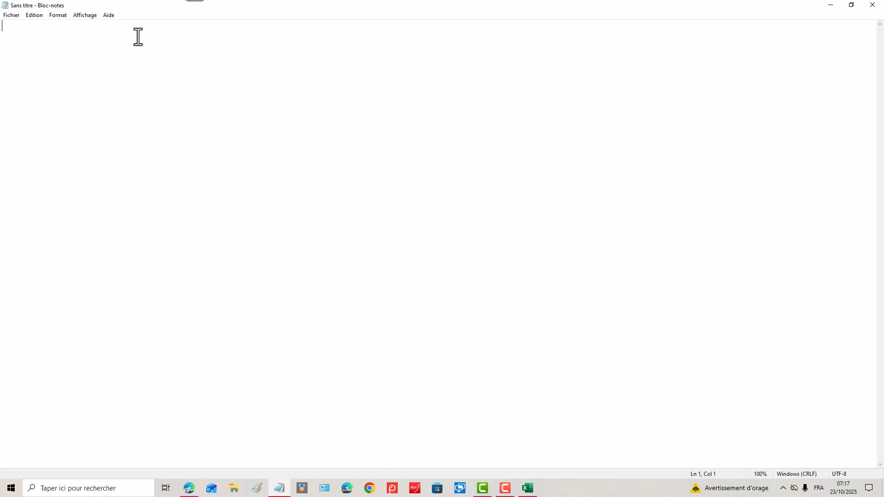
- Enter the comma-separated header line "Prénom,Nom,Activité,Pays" in the blank text document
text(Prénom,)
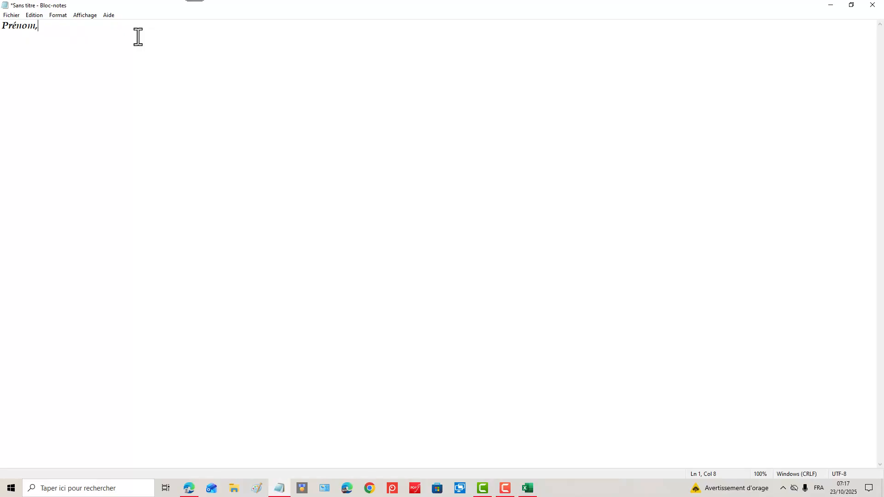
text(Nom,)
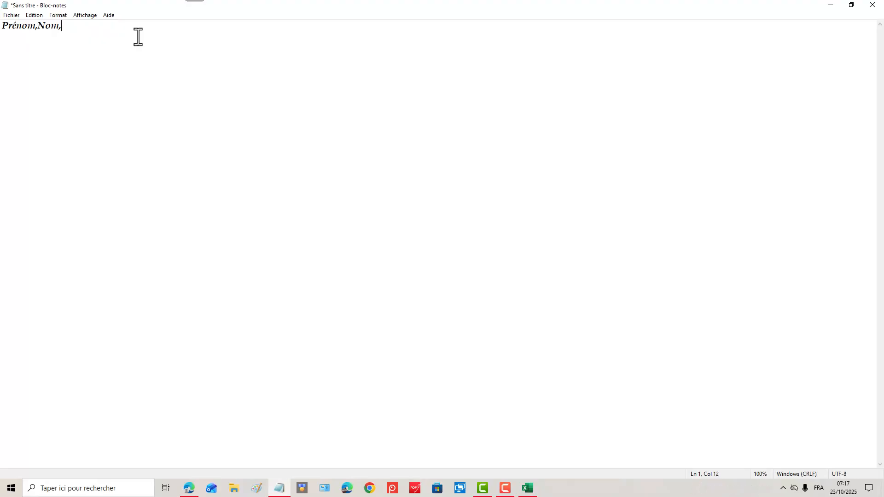
text(M)
text(é)
key(BackSpace)
key(BackSpace)
text(Acti)
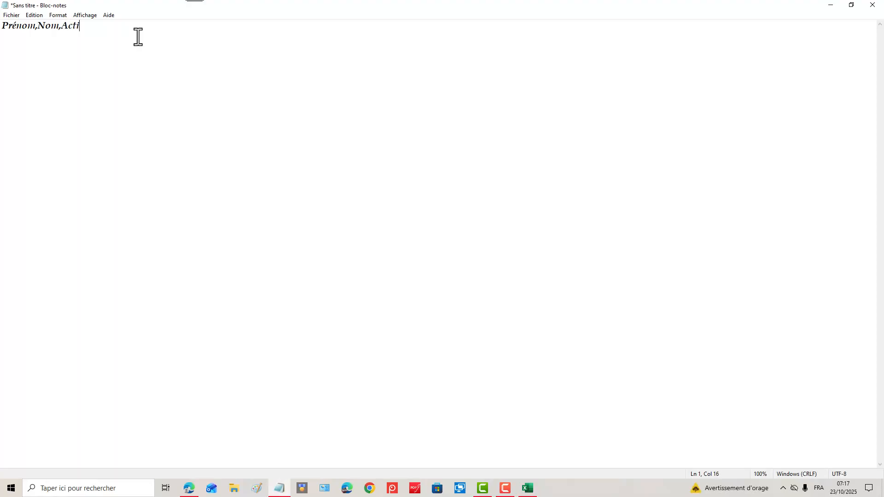
text(vité, Pays)
key(Return)
- Add the first record line "Jo-Wilfried,Tsonga,Tennis,France" below the header
text(J-)
text(o-)
text(Wilfi)
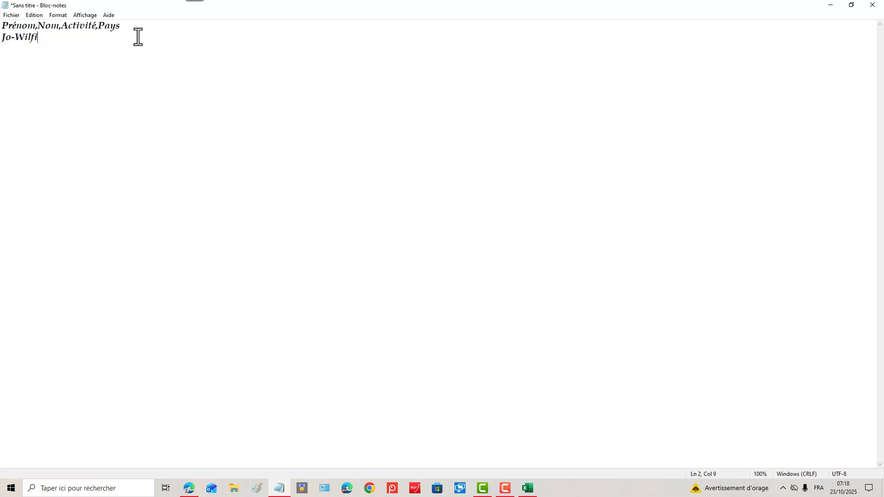
text(red)
key(BackSpace)
key(BackSpace)
key(BackSpace)
key(BackSpace)
text(ried)
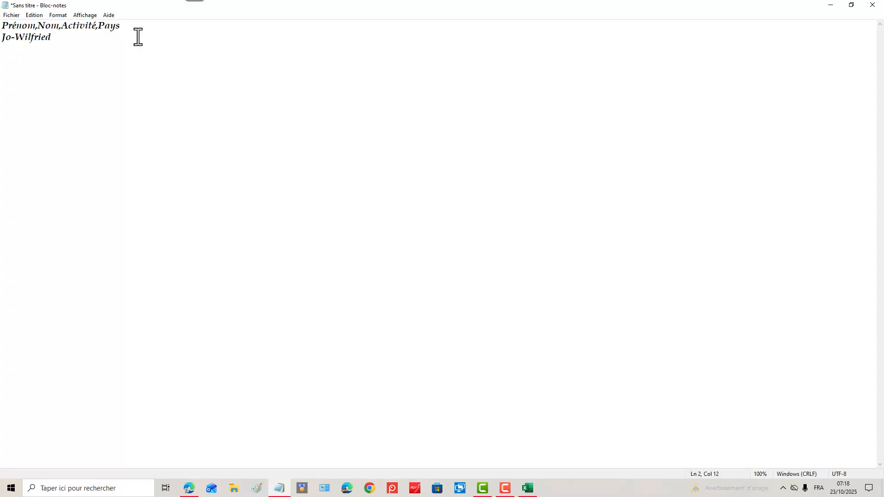
text(,Tsongo)
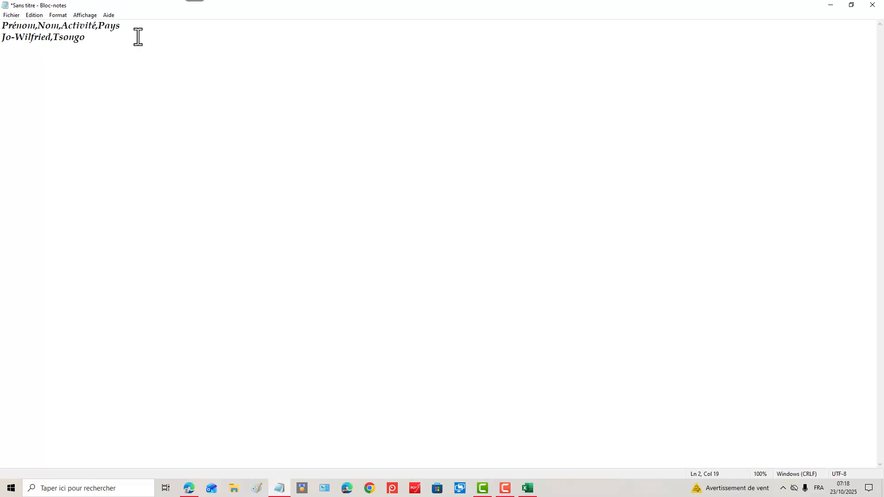
text(,)
key(BackSpace)
key(BackSpace)
text(a,Tennis,France)
key(Return)
- Add the second record line "Tony,Curtis,Acteur,USA"
text(Tony,)
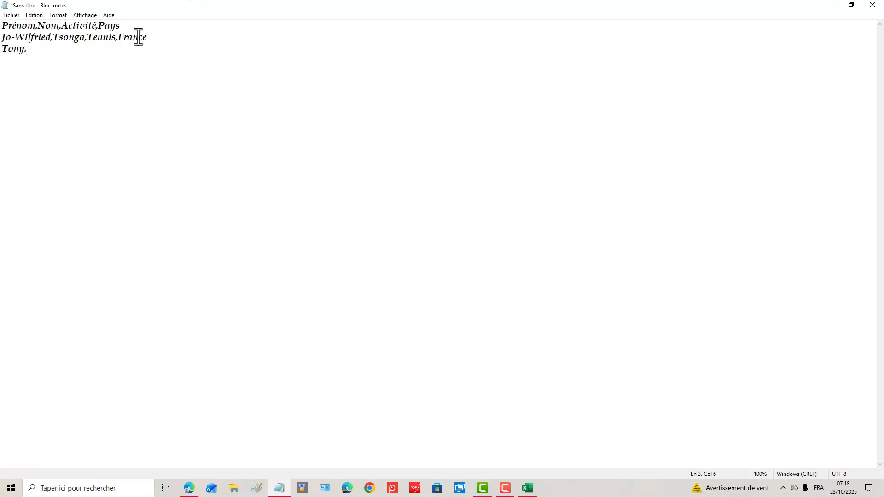
text(Curtis,Acteur)
text(,USA)
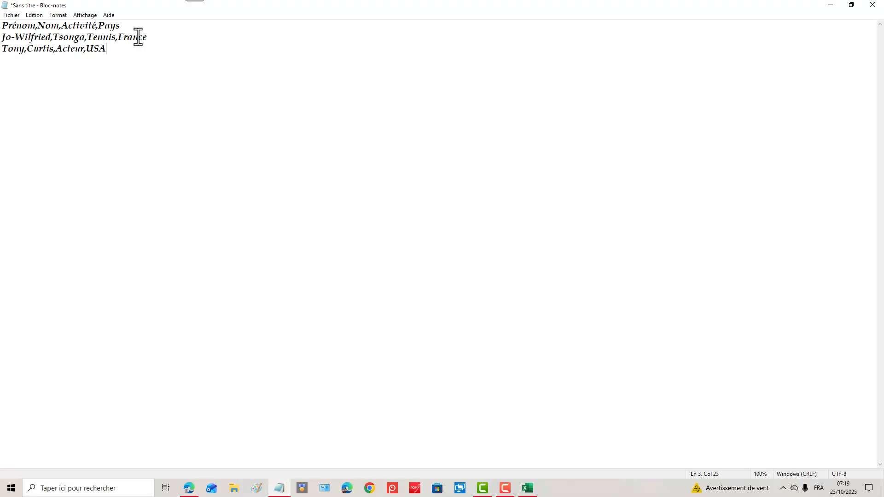
key(Return)
- Add two more record lines, "Katarina,Witt,patinage,Allemagne" and "Sophie,Marceau,Actrice,France"
text(Katarina,Witt,patinage)
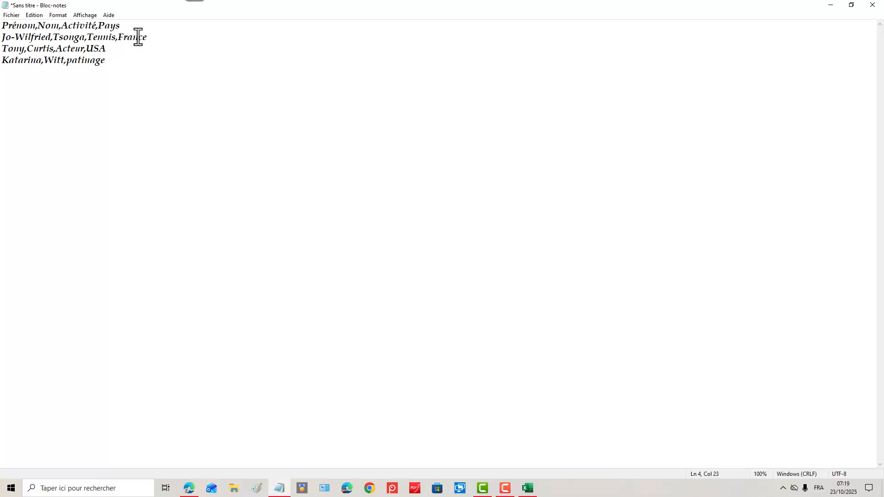
text(,Allemagne)
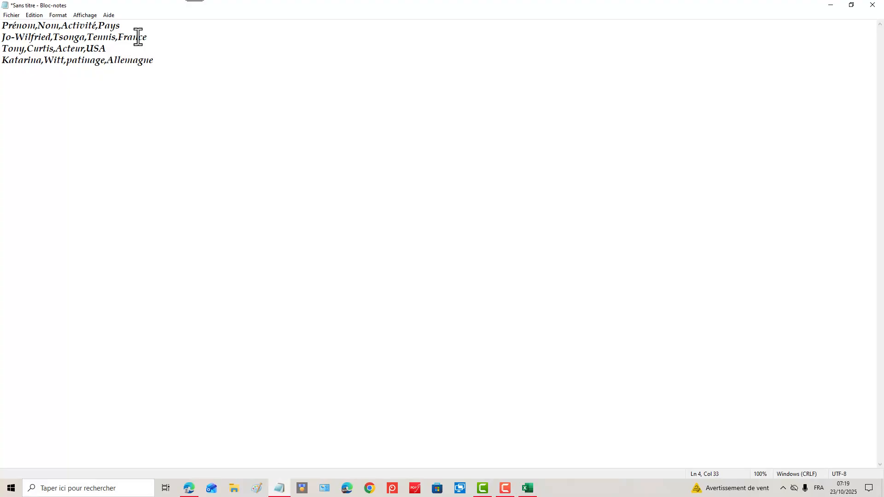
key(Return)
text(Sophie,Marceau,Actr)
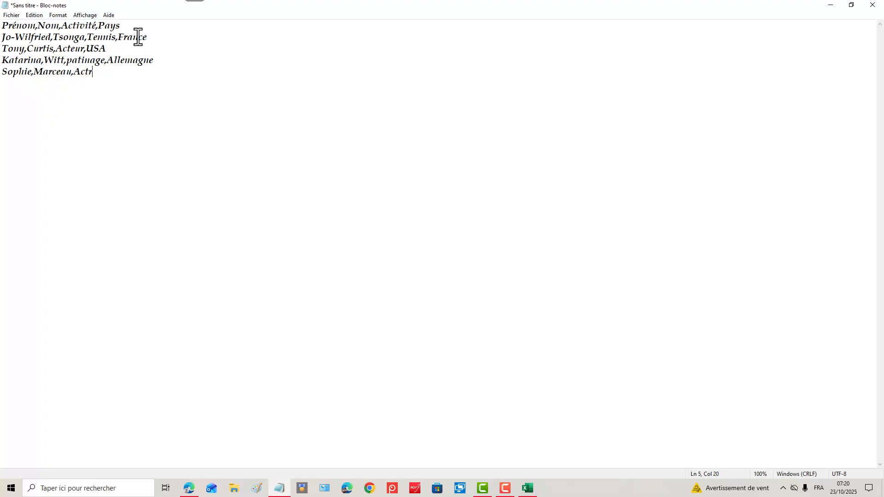
text(ice,France)
- Save the document to the Bureau folder as a text file named stars
click(14, 18)
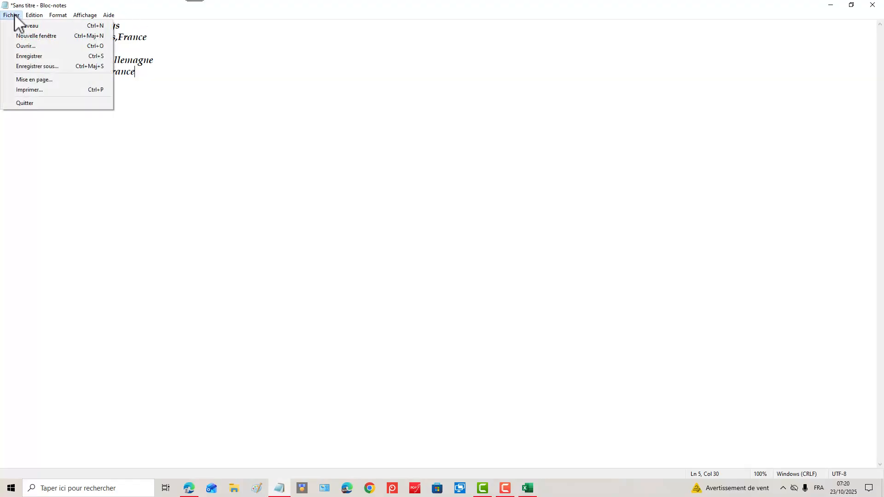
click(33, 67)
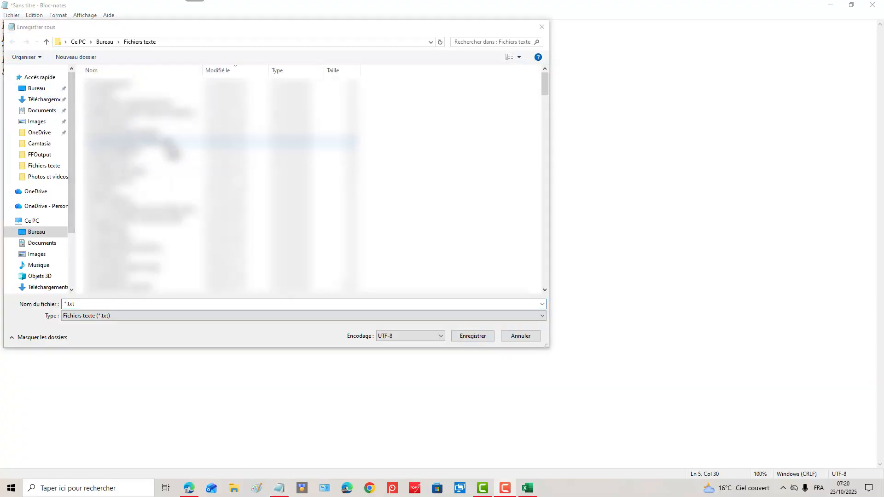
click(65, 316)
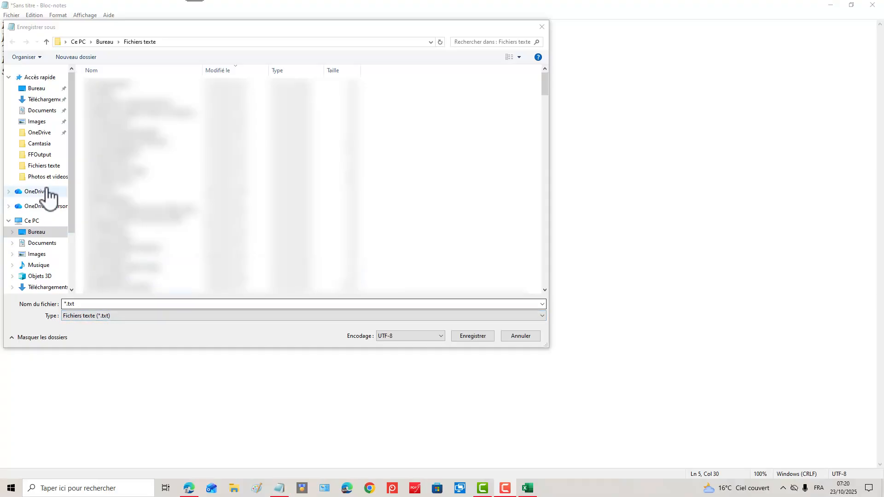
click(43, 91)
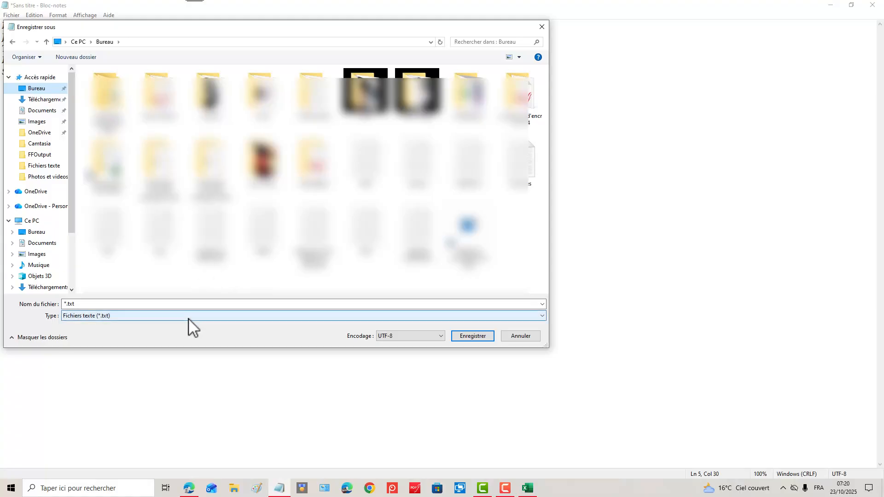
double_click(78, 303)
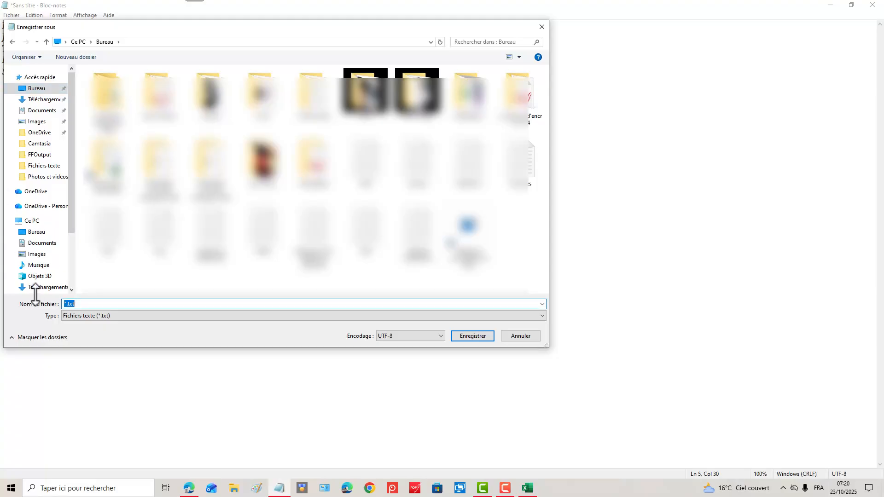
text(stars)
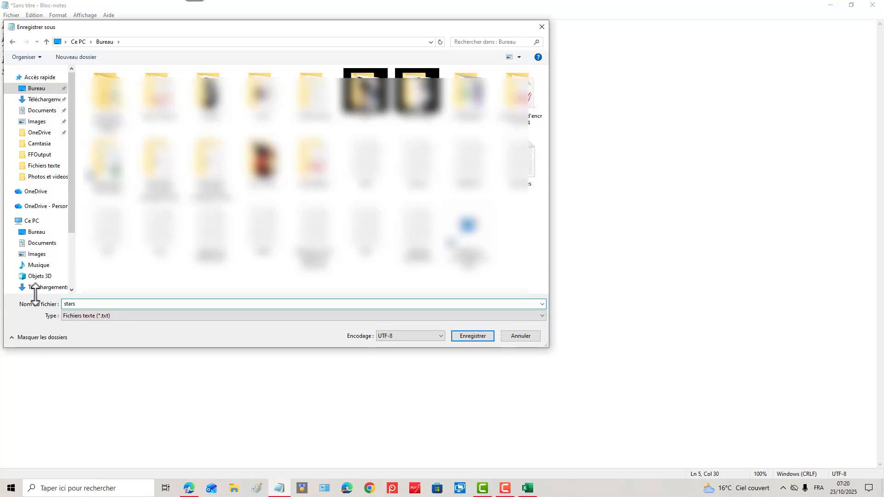
click(478, 338)
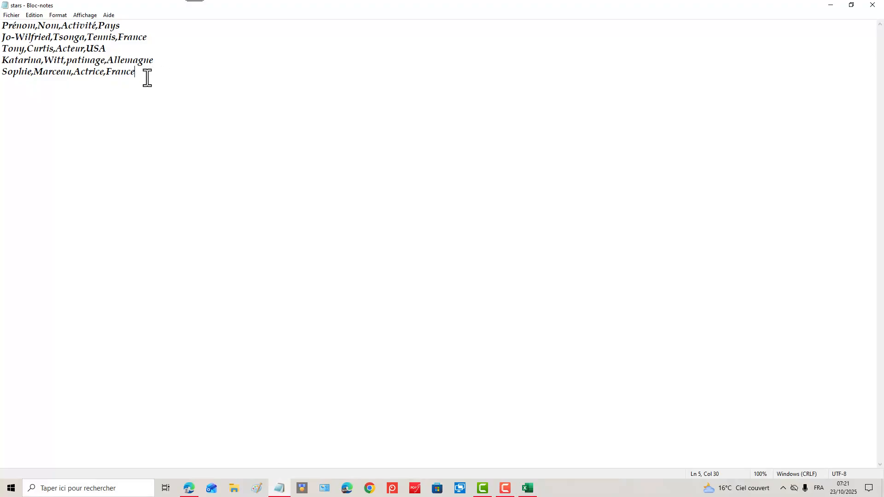
- Switch to the event_famille-amis workbook in Excel and enable its blocked external content
click(127, 25)
mouse_move(533, 492)
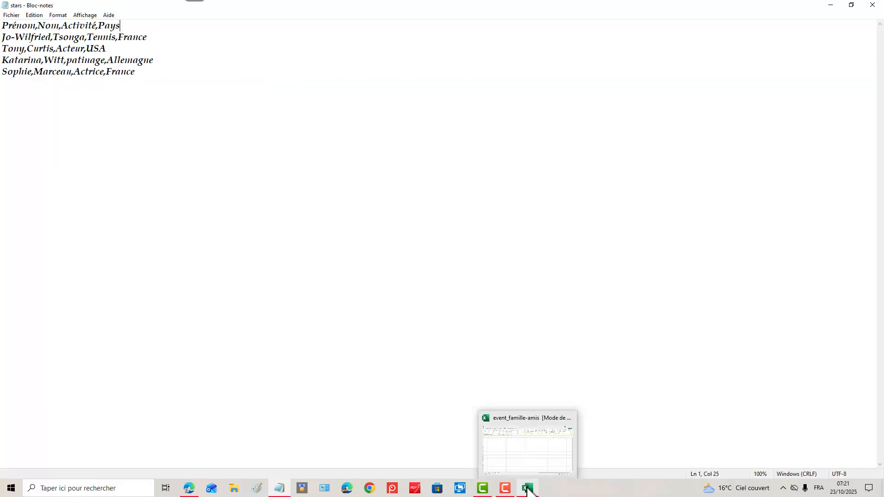
click(528, 490)
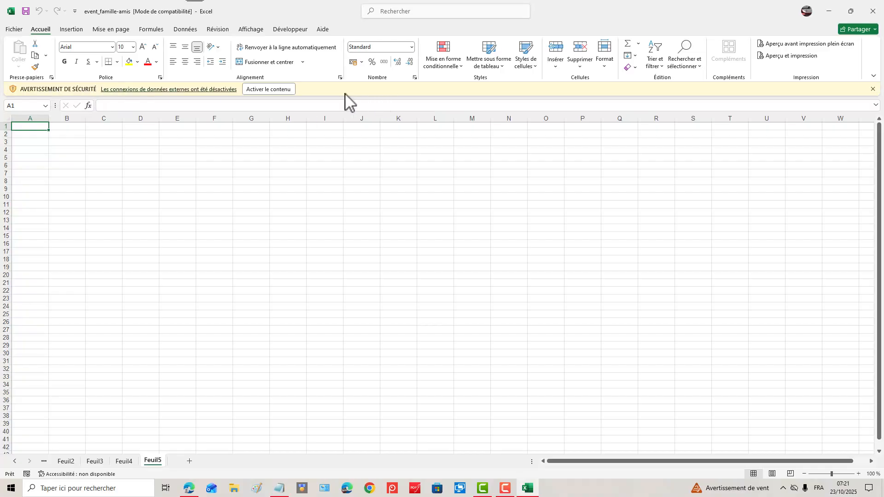
click(267, 89)
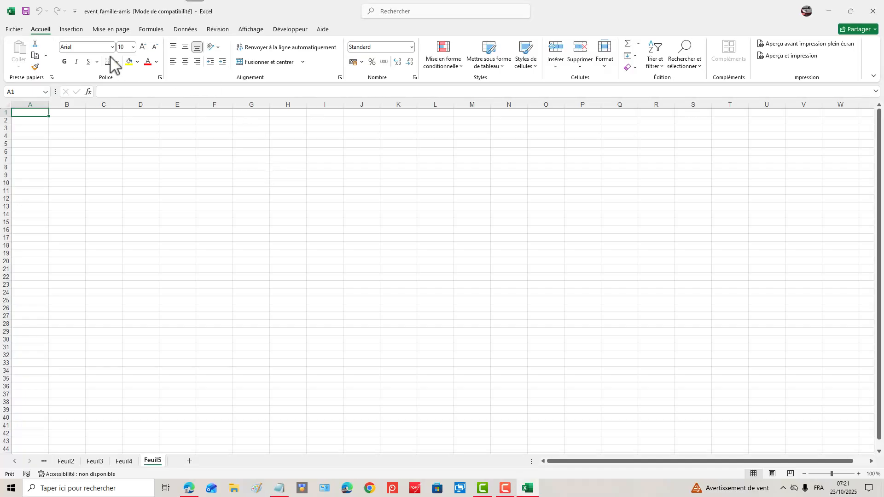
- Start a text/CSV data import using the stars file from the Bureau folder
click(187, 30)
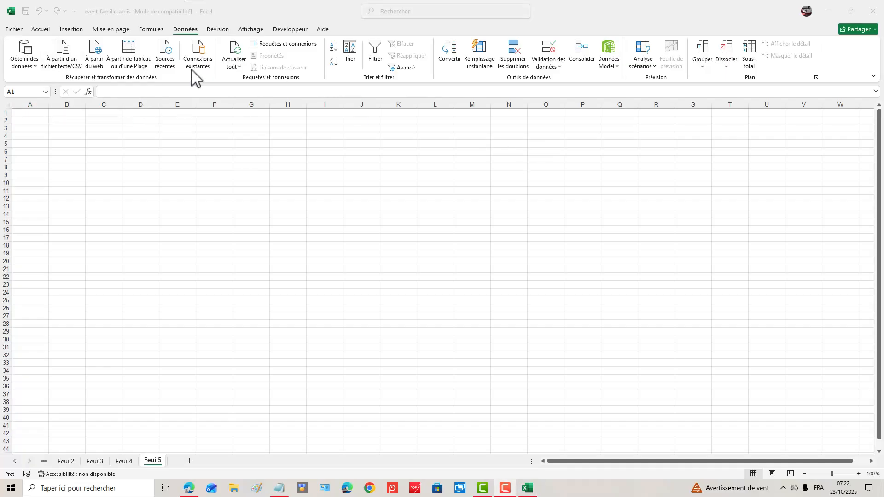
click(63, 54)
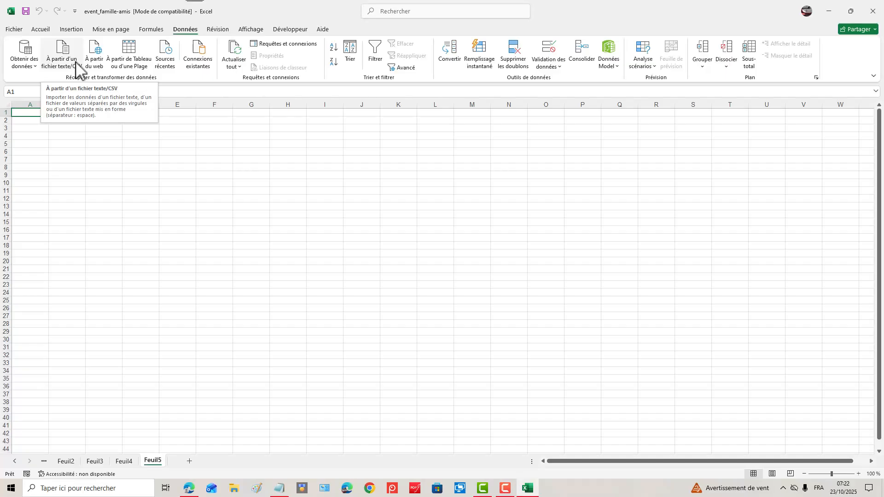
click(76, 63)
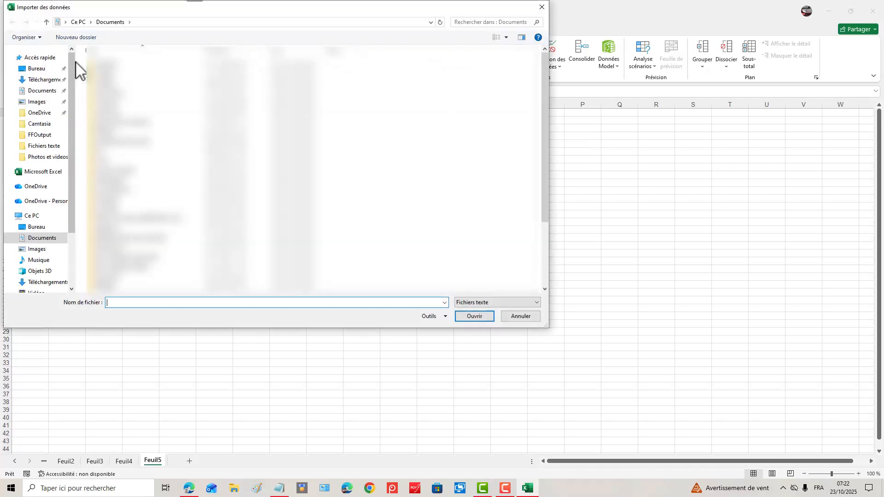
click(43, 70)
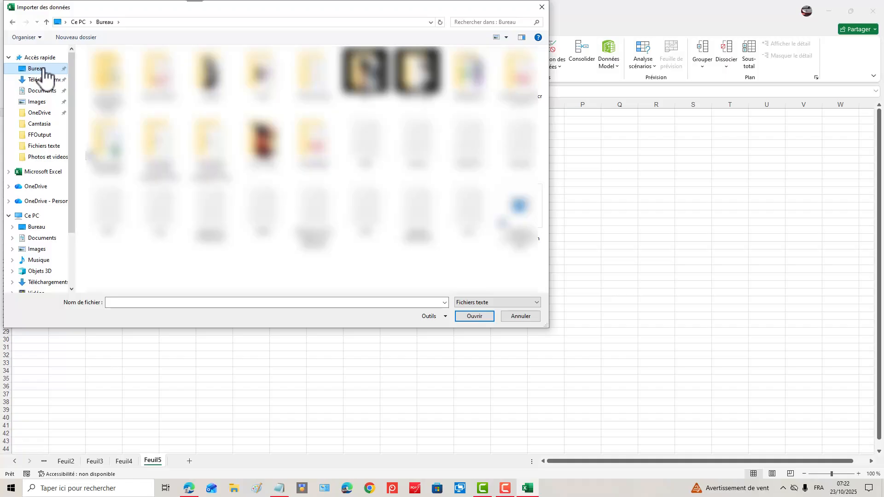
click(469, 210)
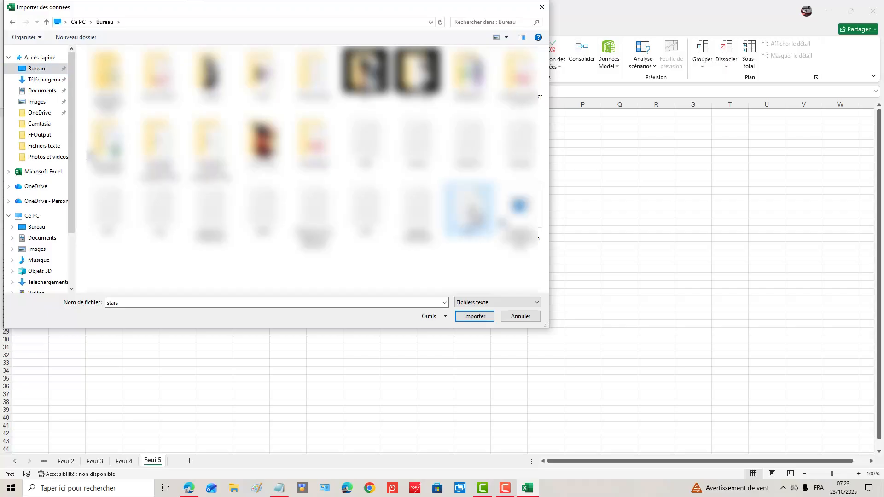
click(469, 316)
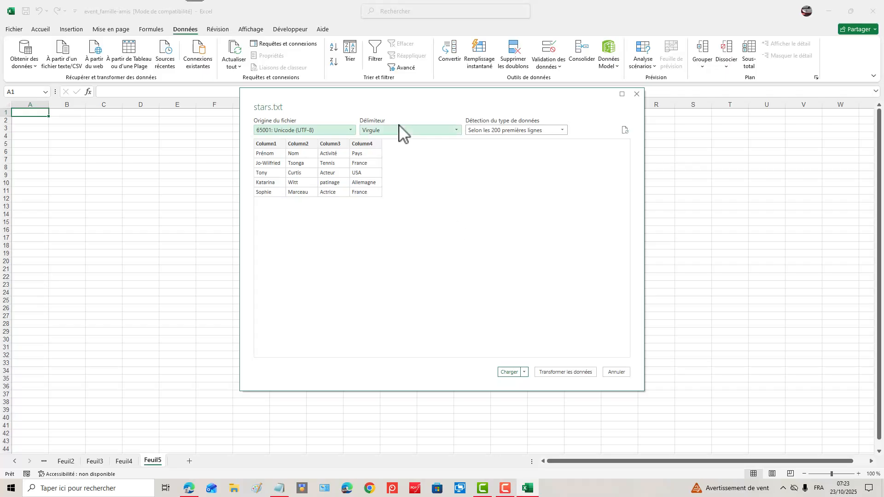
- Try the Personnalisé delimiter option in the import preview, and set the delimiter back to Virgule
drag(420, 101, 277, 123)
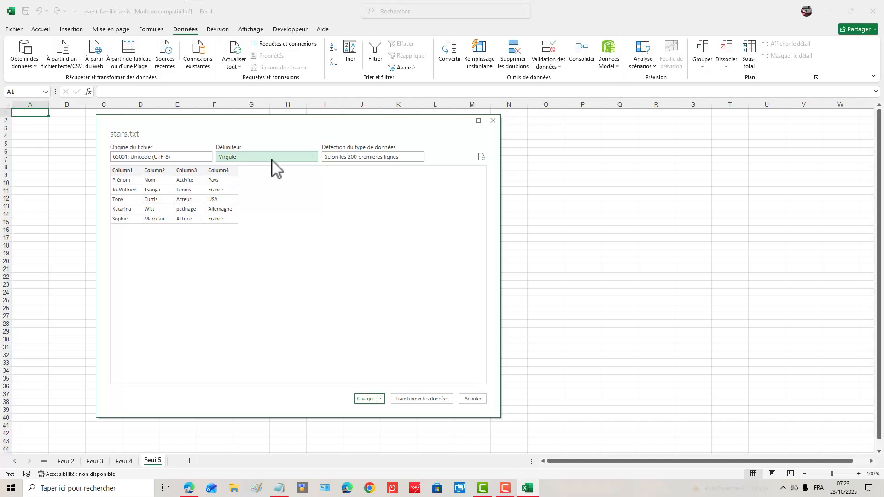
click(313, 156)
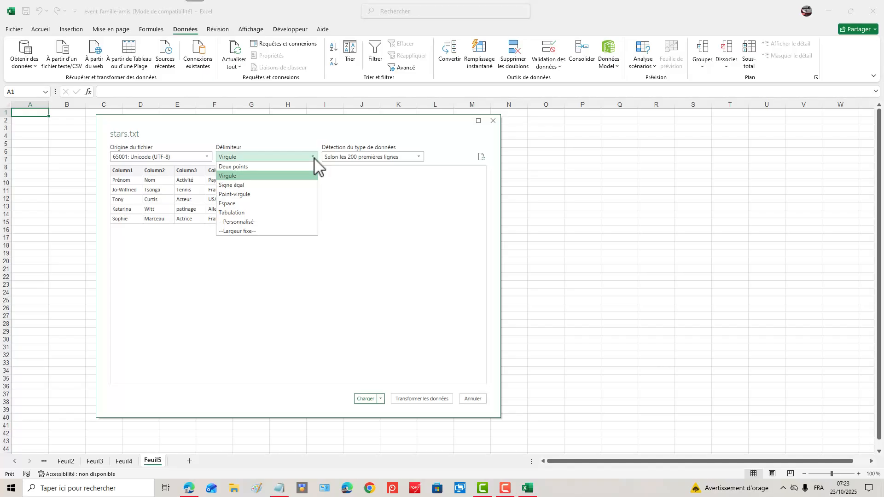
click(243, 223)
click(245, 169)
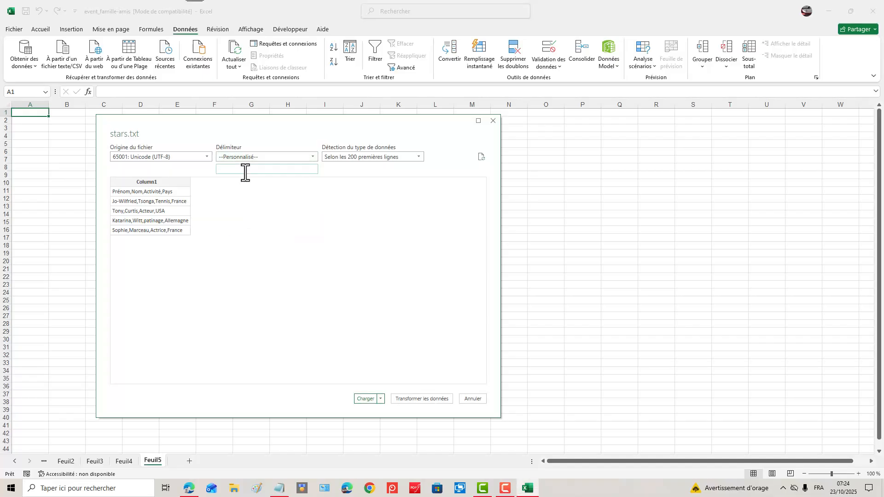
click(293, 158)
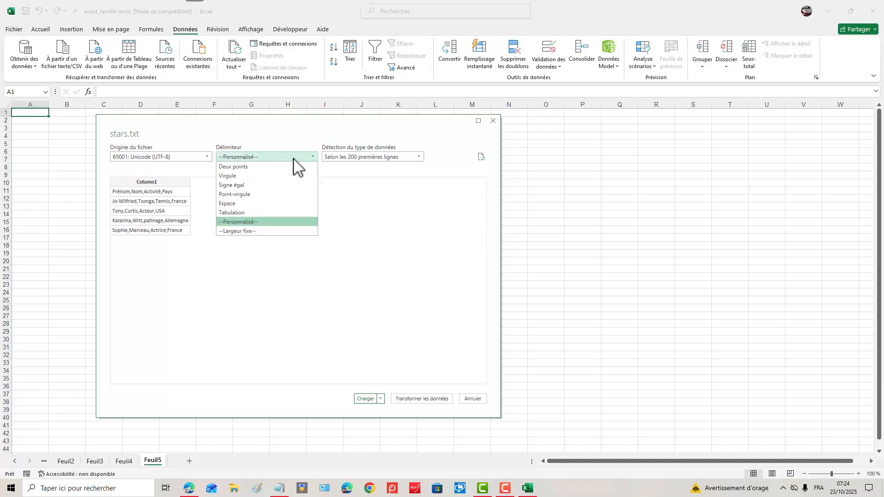
click(258, 176)
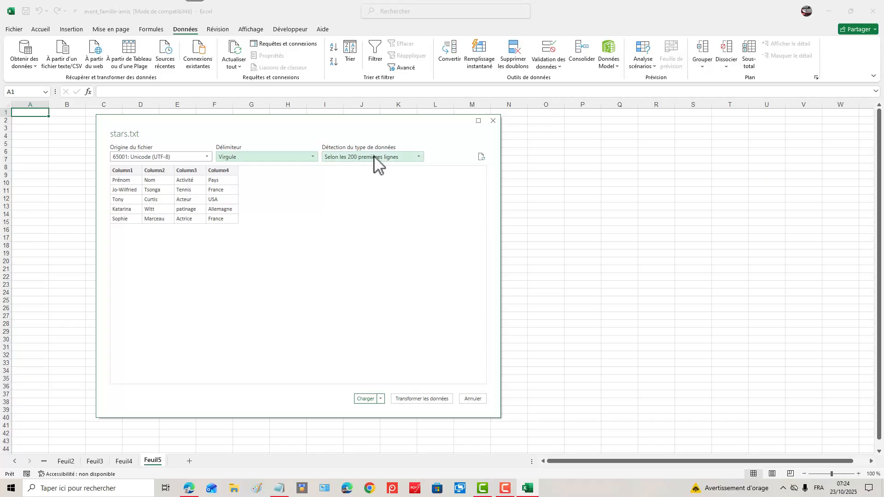
- Choose data type detection "Selon les 200 premières lignes" and load the stars data into the workbook
click(420, 158)
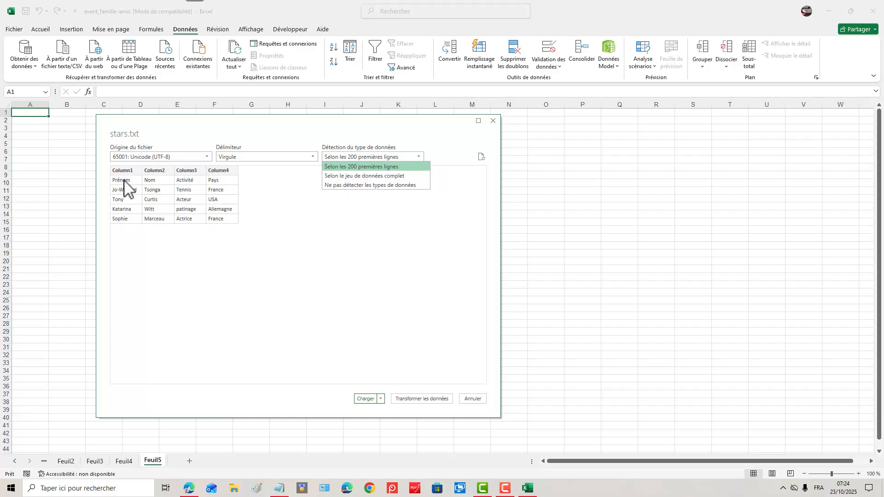
click(330, 168)
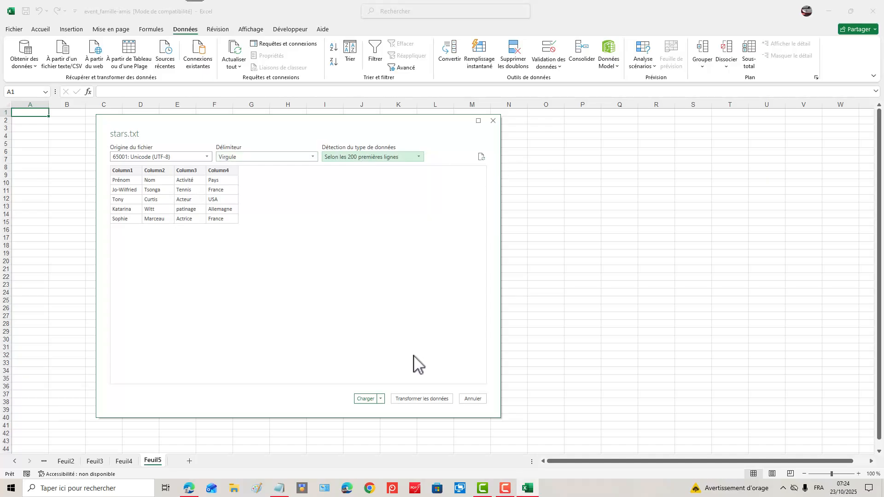
click(371, 399)
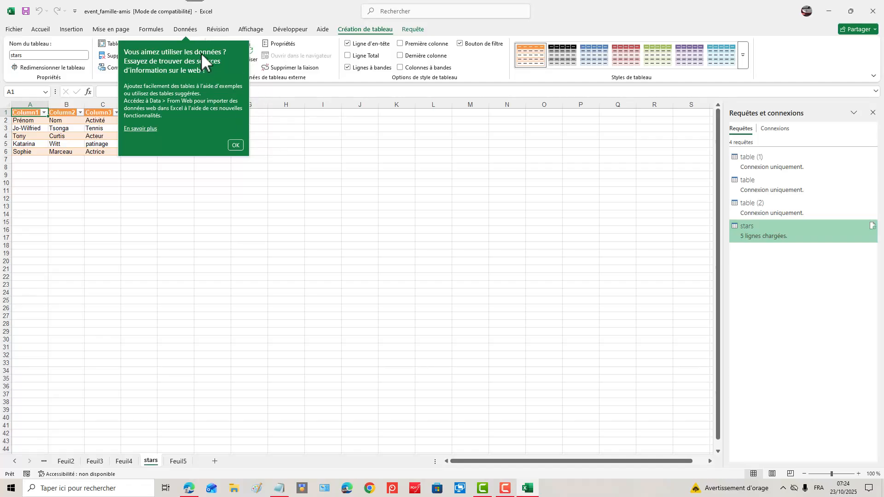
- Dismiss the data tip and apply the dark red table style from the Foncé group to the whole stars table
click(235, 145)
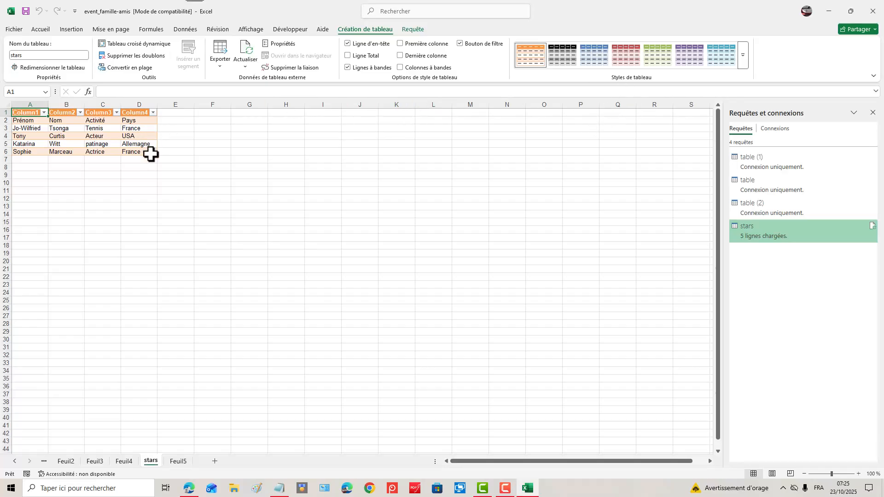
drag(142, 150, 2, 106)
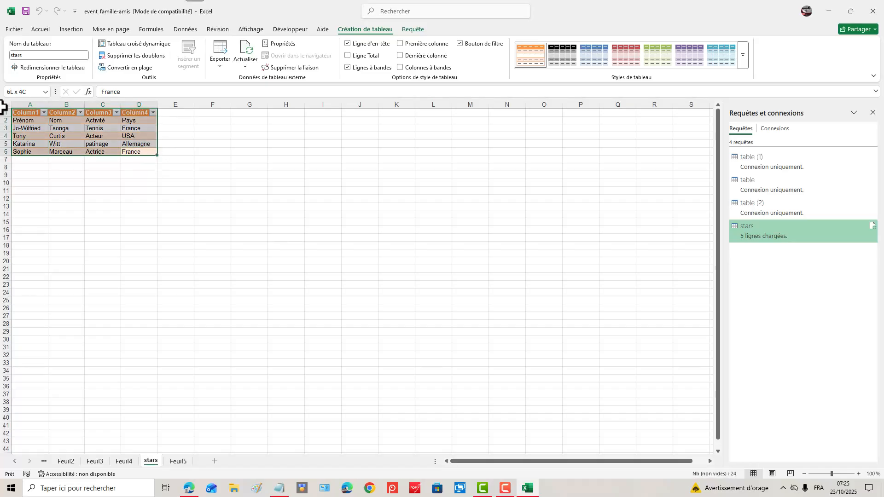
click(605, 56)
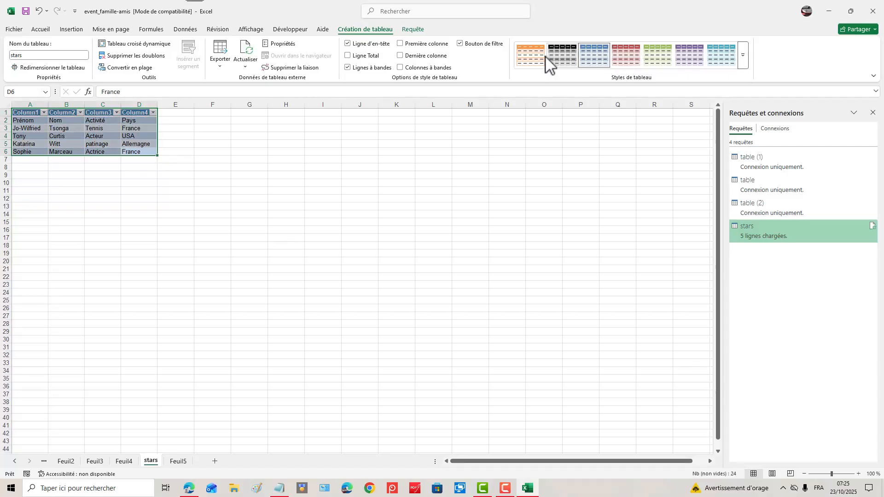
click(744, 63)
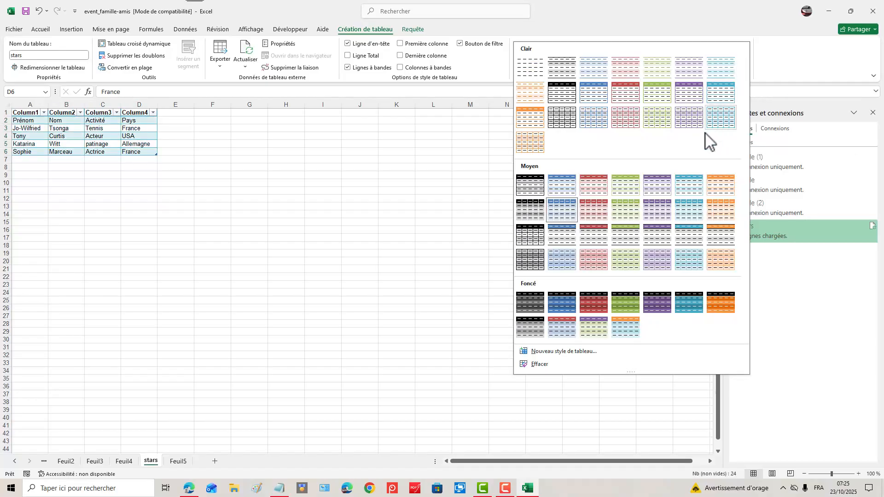
click(587, 300)
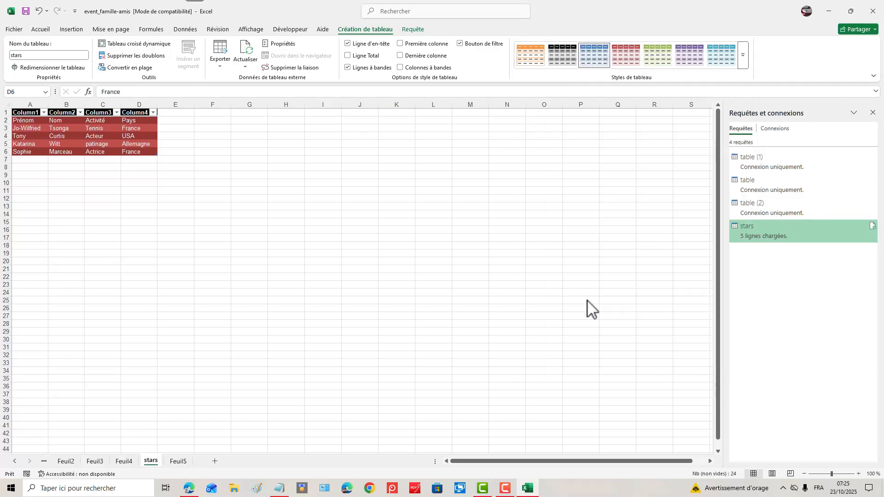
click(141, 206)
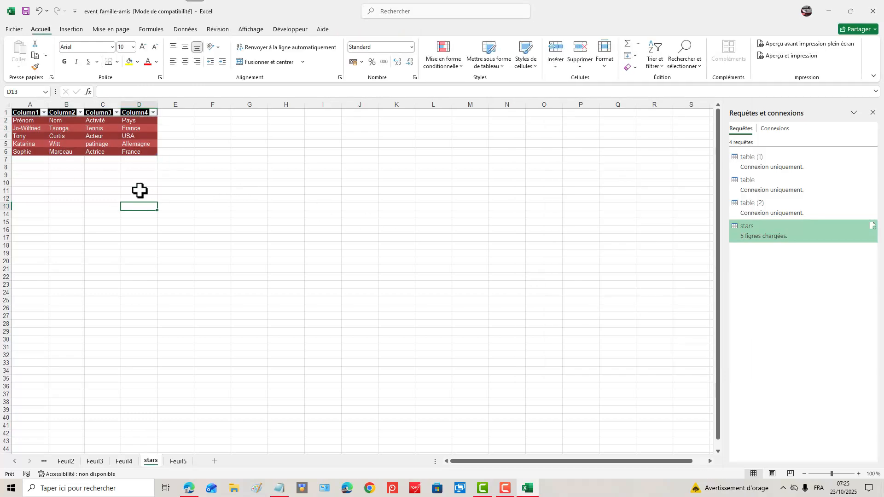
- Try sorting the stars table by Column1 from A to Z, and undo the sort
click(45, 113)
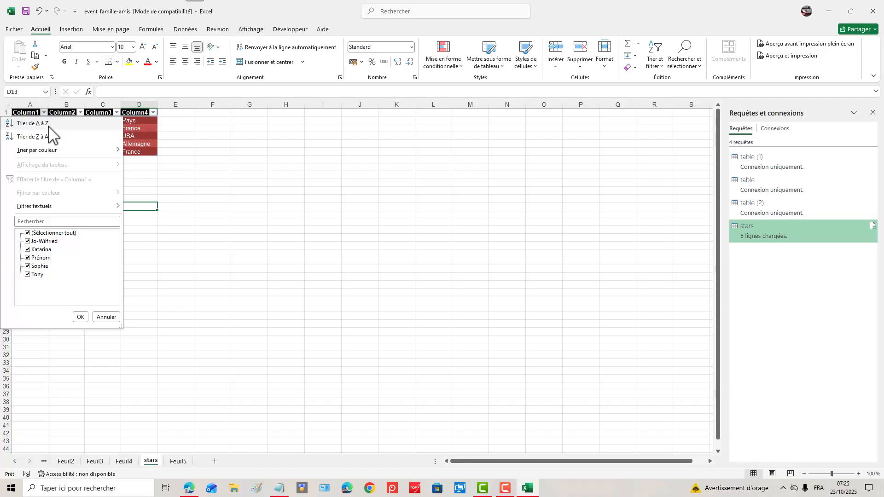
click(47, 124)
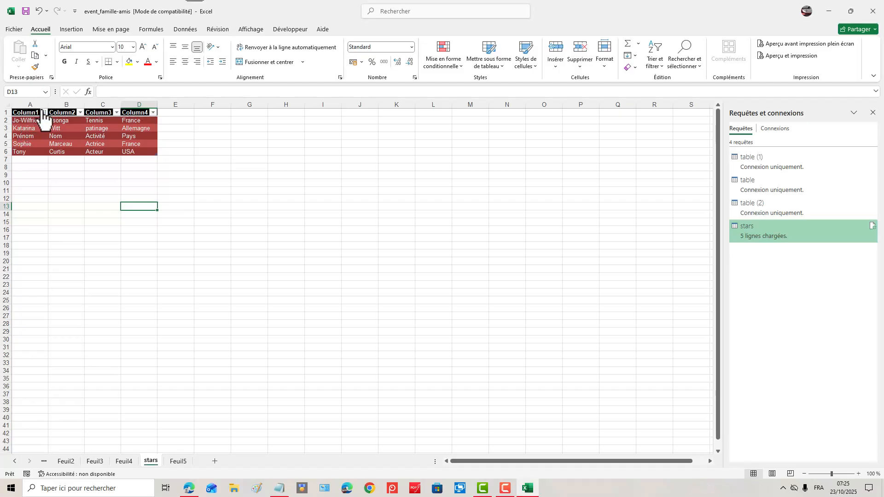
click(39, 10)
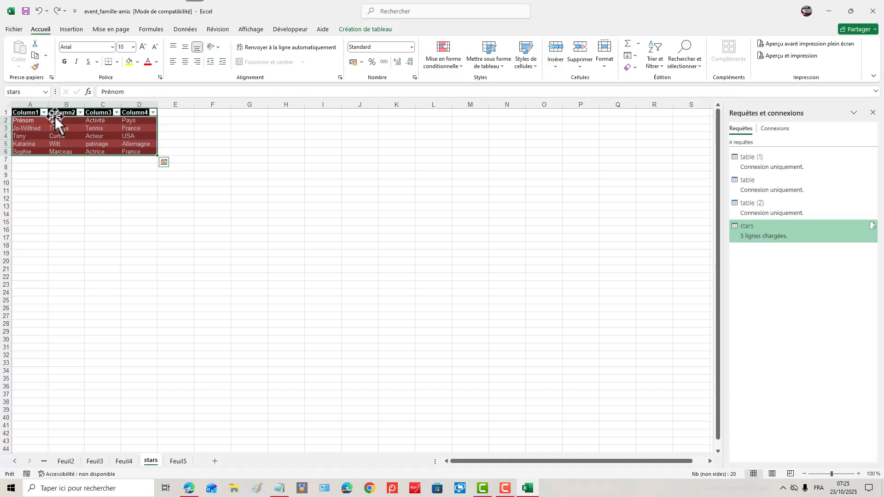
- Move the labels Prénom and Nom from row 2 into header cells A1 and B1, replacing the generic column names
click(37, 111)
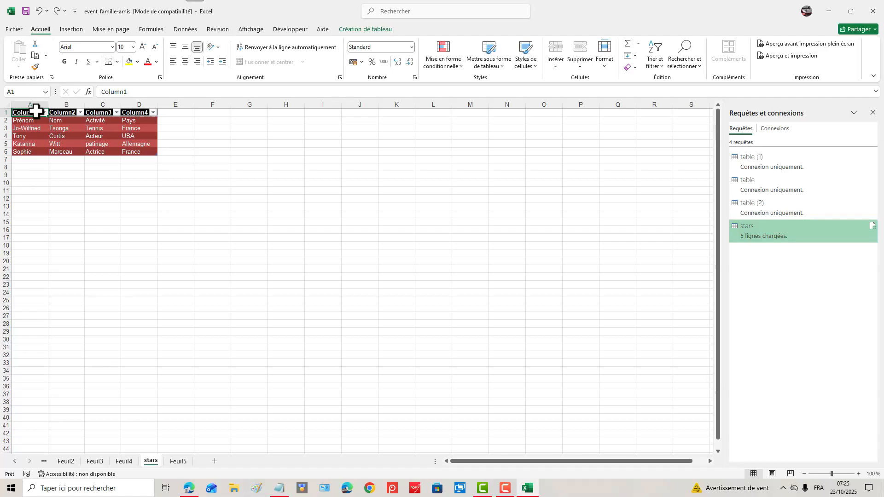
click(25, 120)
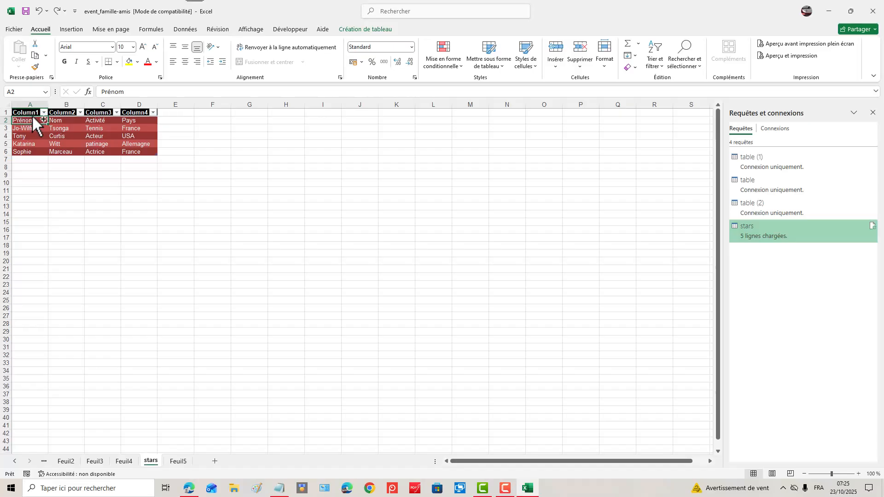
key(ctrl+c)
click(24, 112)
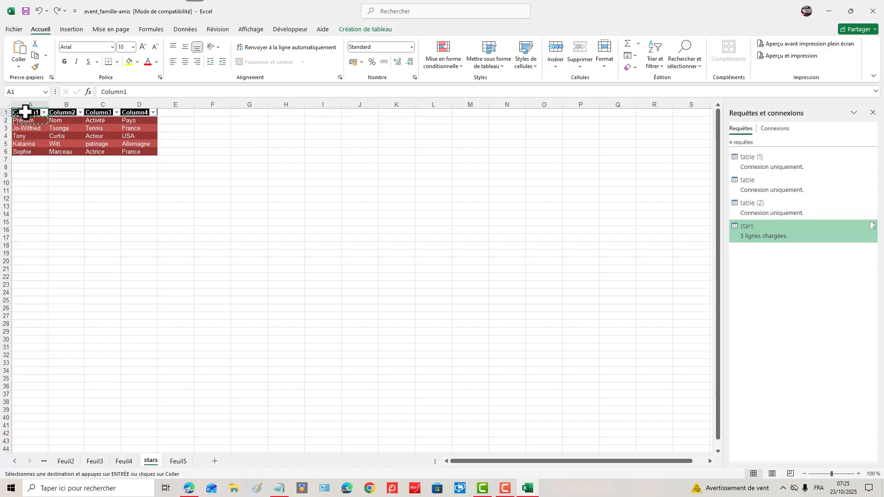
key(ctrl+v)
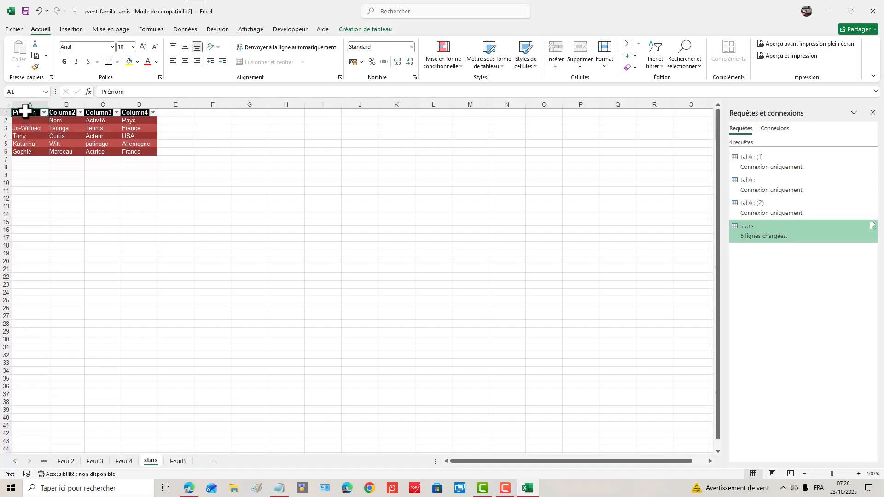
click(54, 112)
click(56, 118)
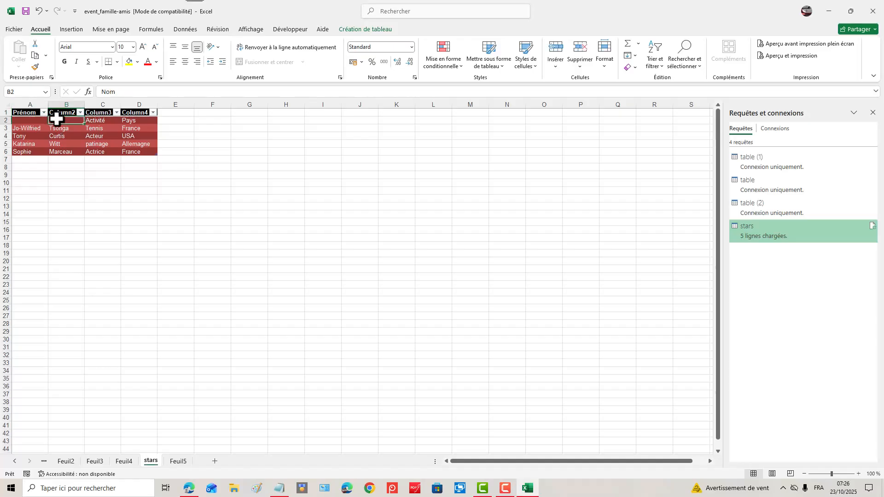
key(ctrl+x)
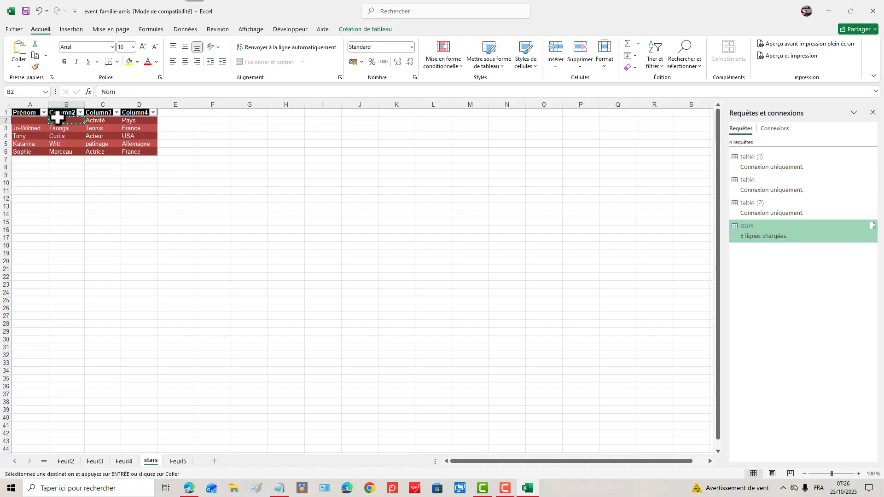
click(68, 112)
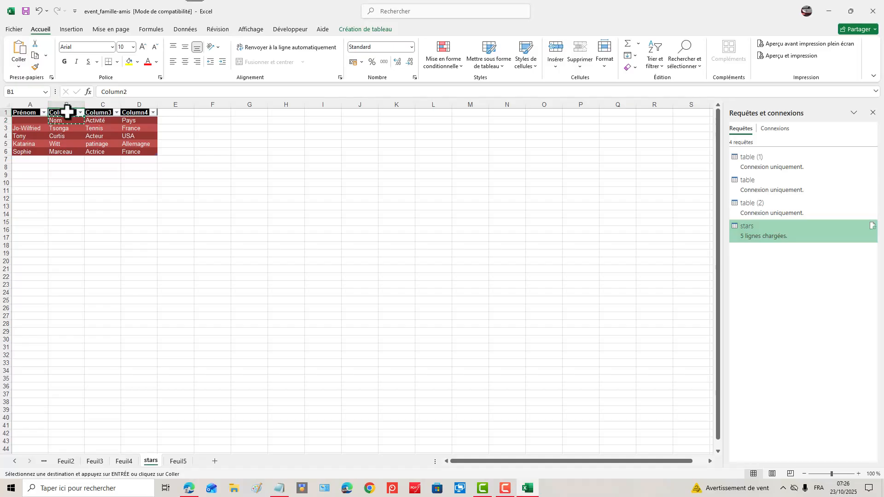
key(Return)
- Move the labels Activité and Pays from row 2 into header cells C1 and D1
click(95, 120)
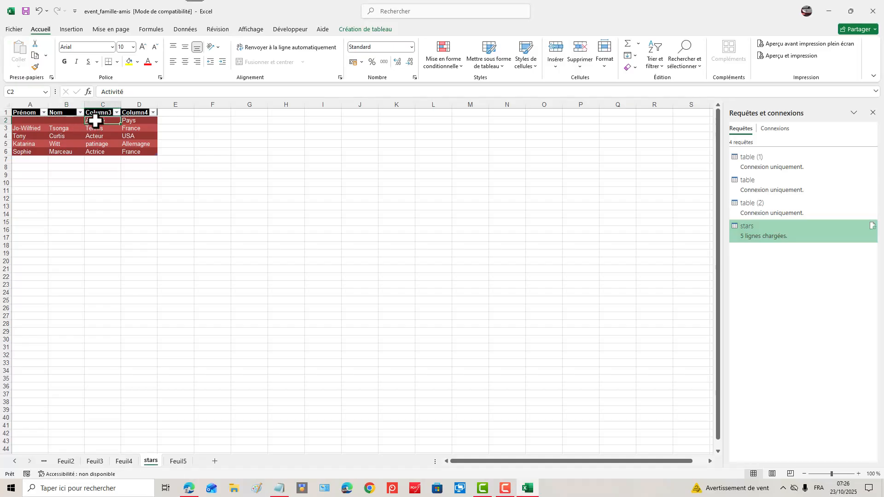
key(ctrl+x)
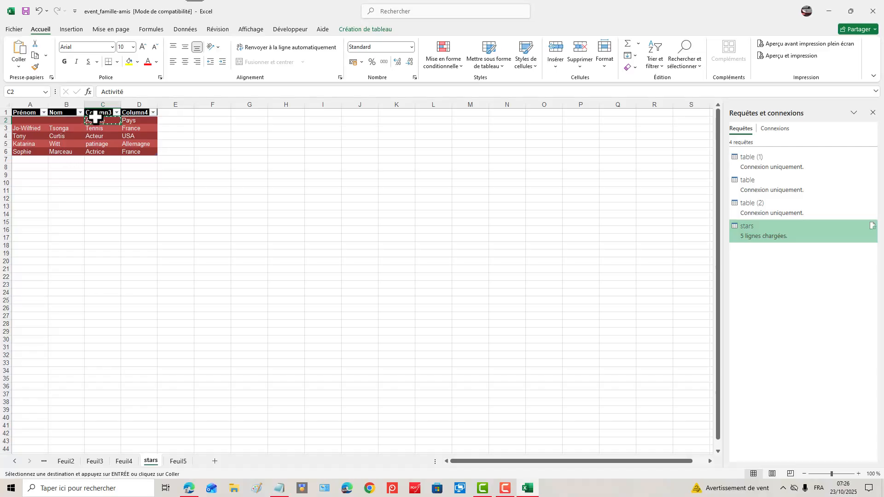
click(96, 113)
key(Return)
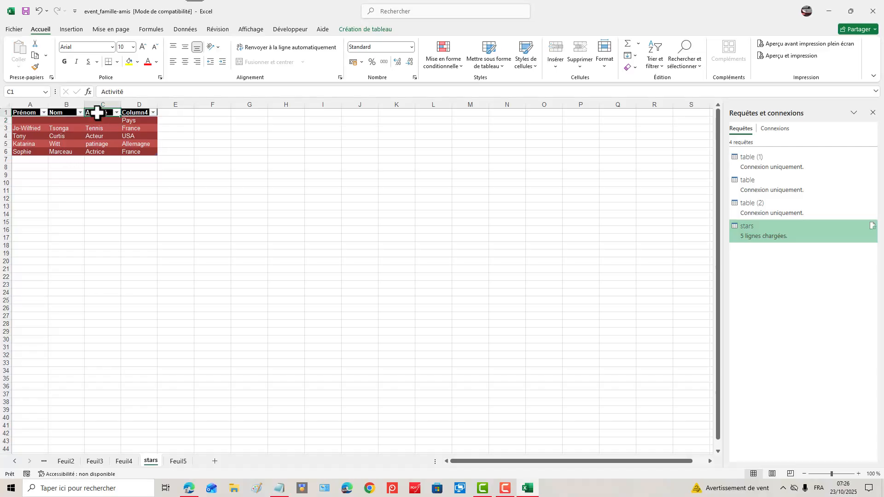
click(133, 119)
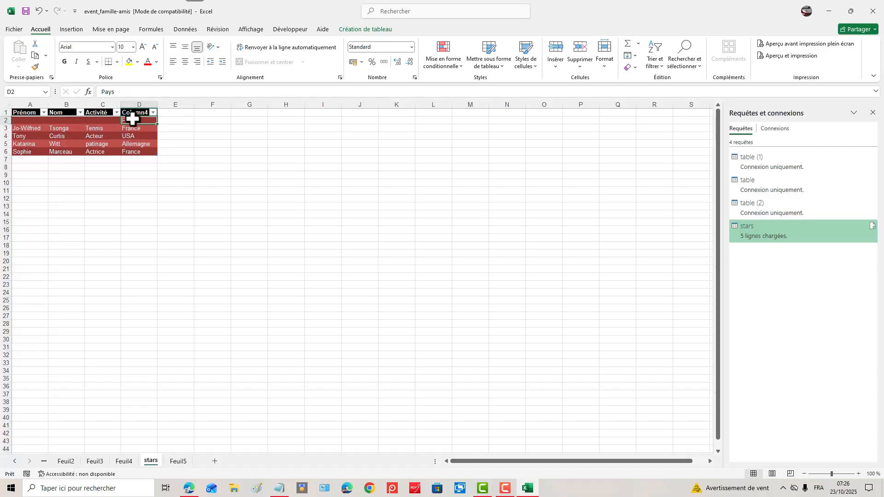
key(ctrl+x)
click(133, 112)
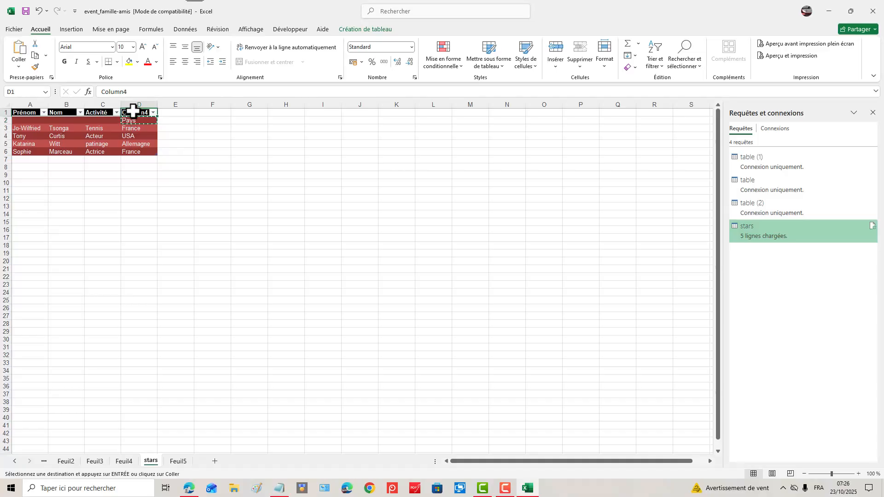
key(Return)
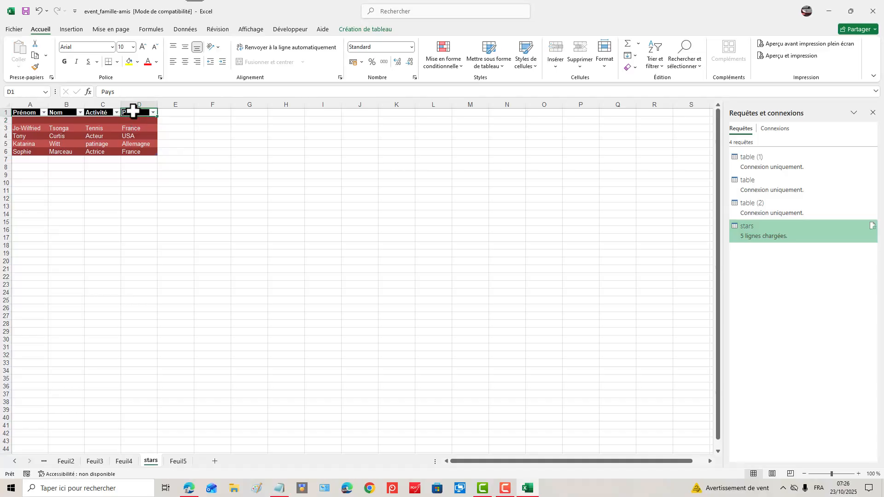
- Delete the emptied row 2 beneath the table headers
click(6, 121)
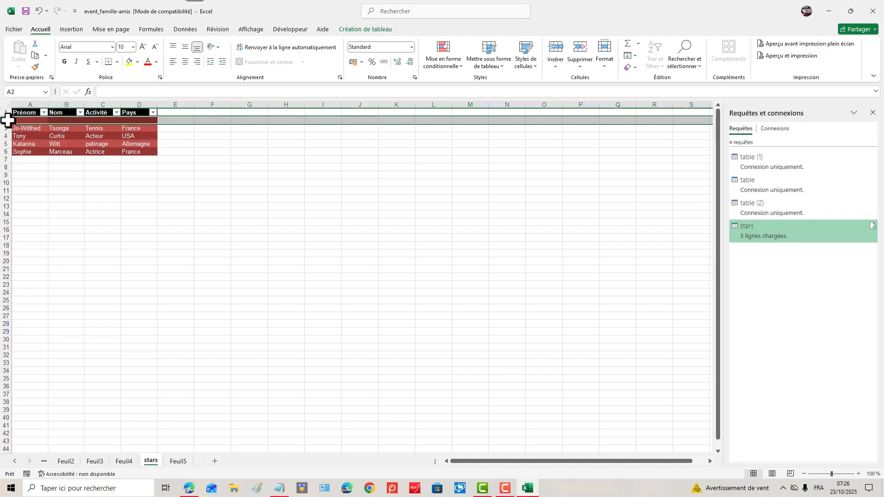
right_click(7, 121)
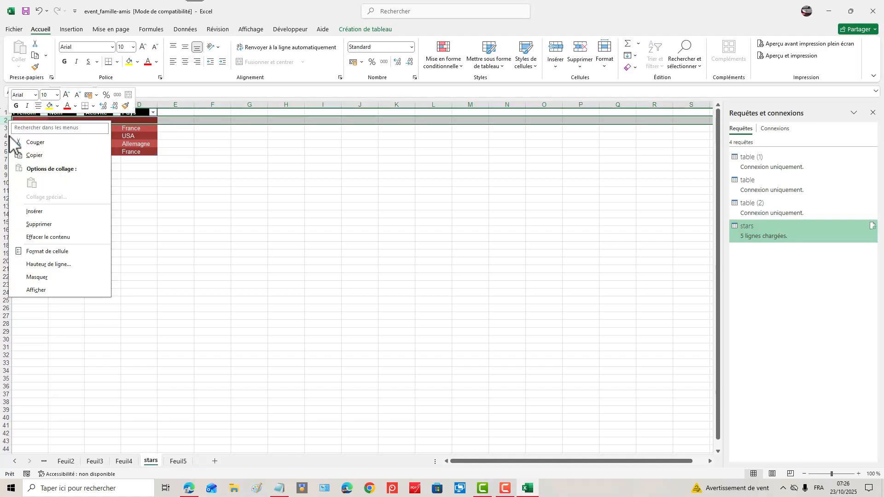
click(36, 224)
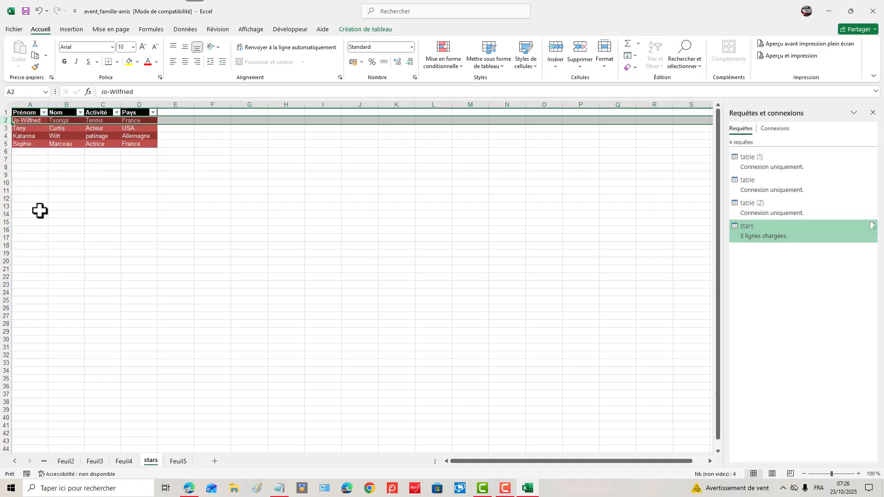
- Try sorting the table by Prénom from A to Z, and undo that sort
click(44, 112)
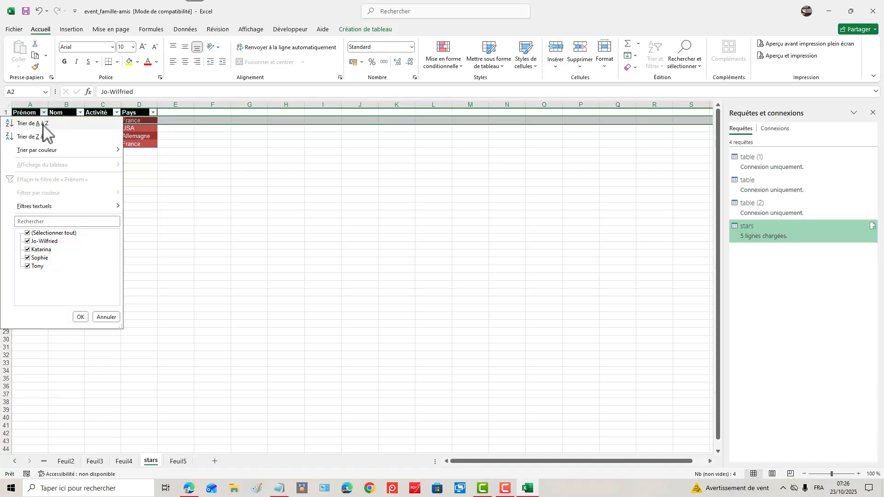
click(44, 123)
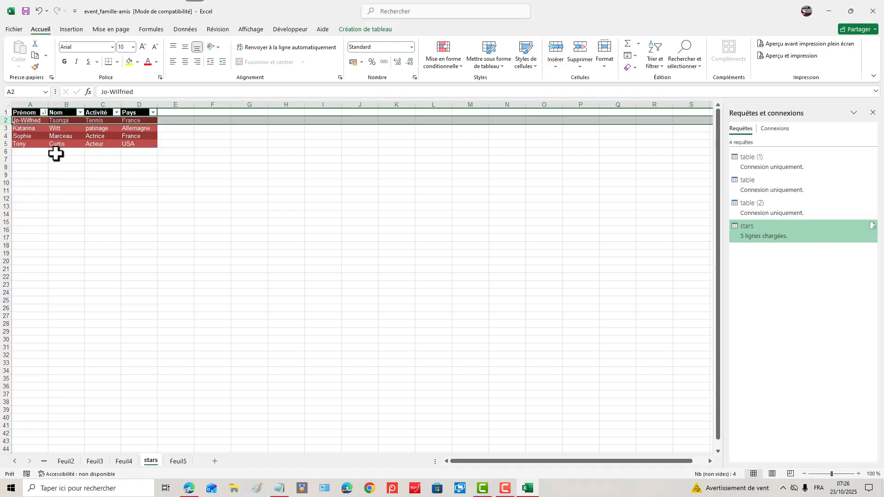
click(43, 112)
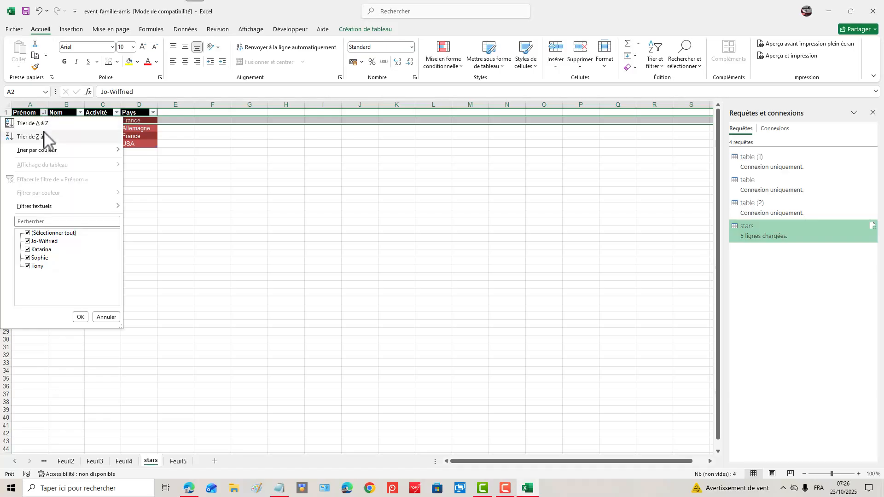
click(40, 10)
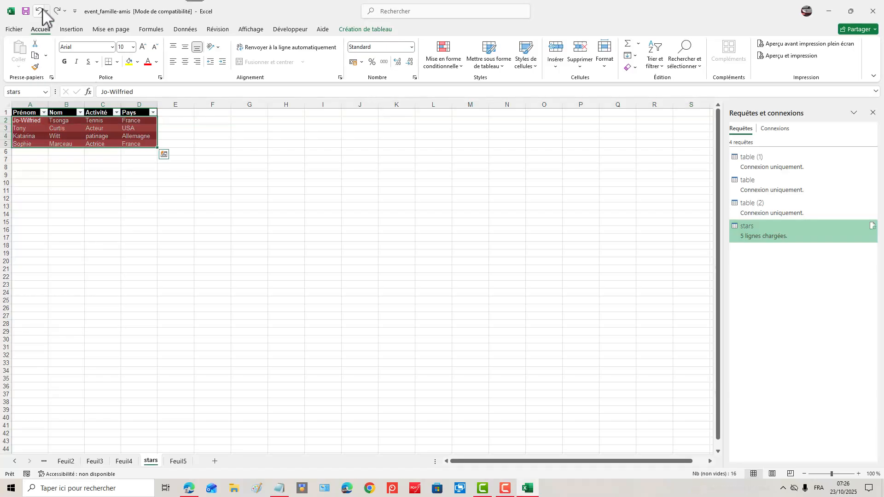
- Sort the table by Nom from A to Z, followed by a sort on Pays from A to Z
click(80, 112)
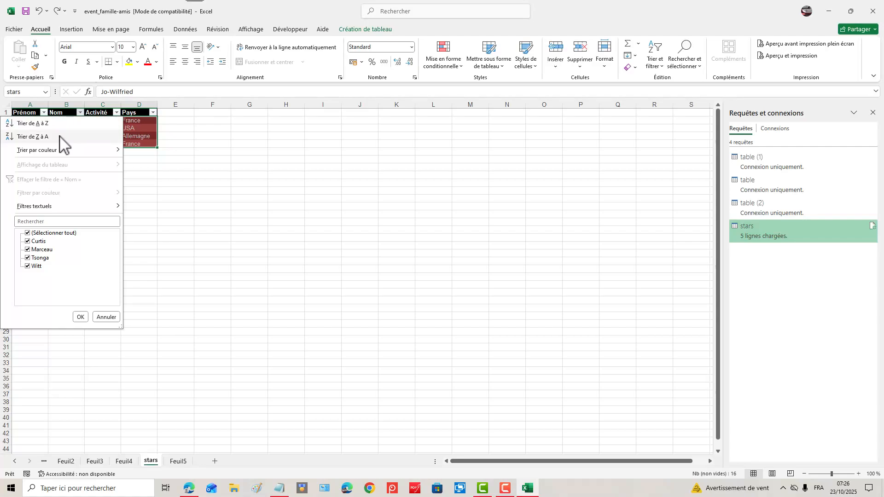
click(32, 123)
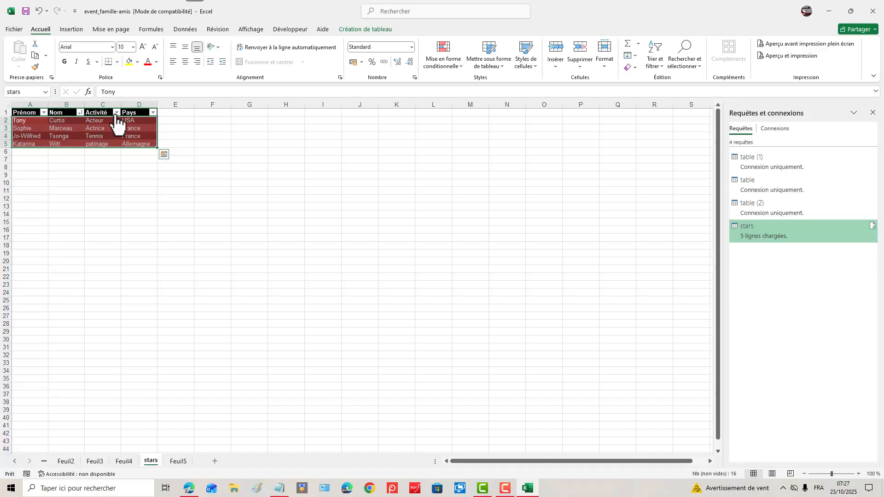
click(153, 113)
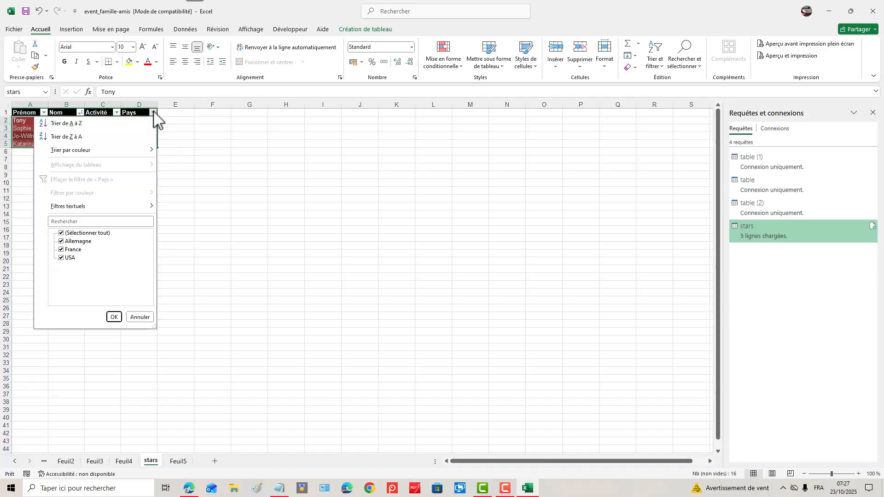
click(118, 123)
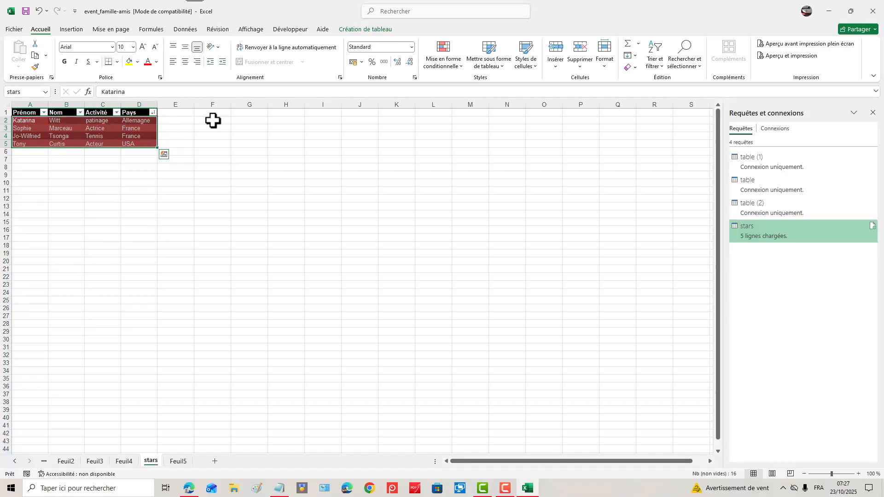